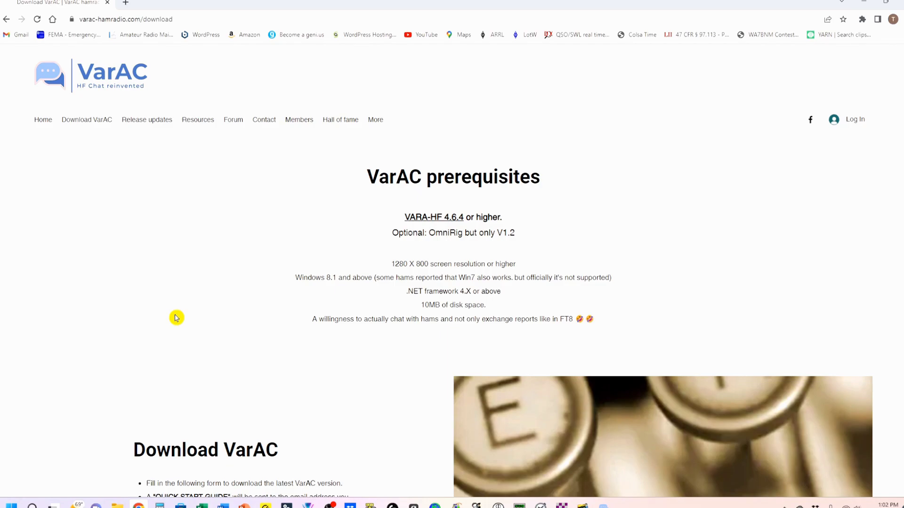
- Review the VarAC prerequisites and the form for downloading the program on the VarAC website
scroll(140, 309, down, 4)
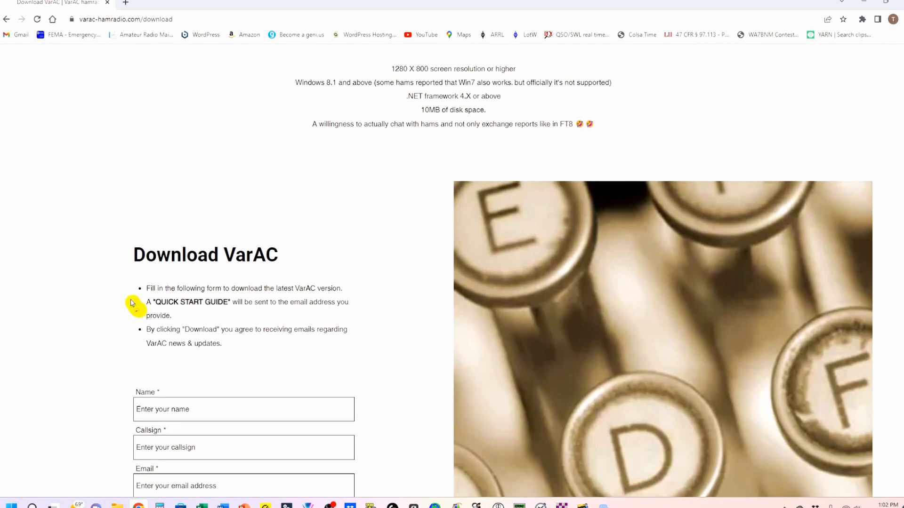
scroll(127, 300, down, 4)
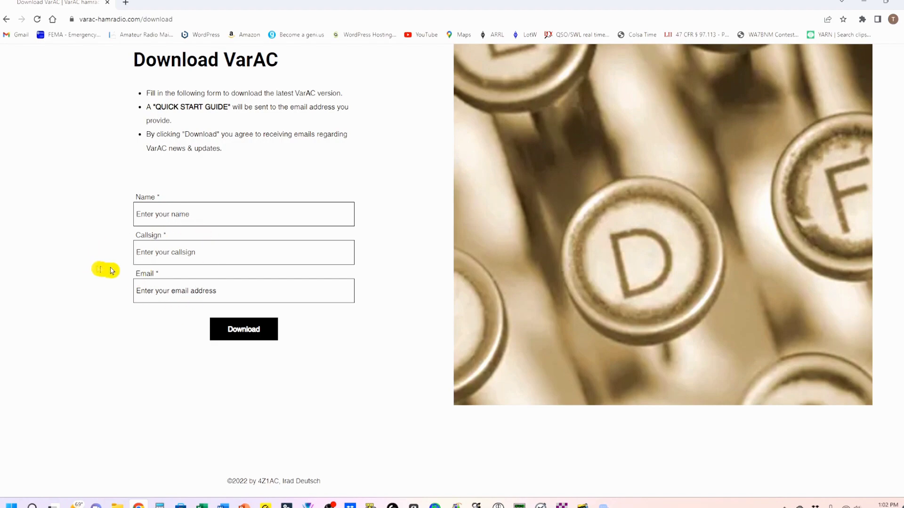
click(196, 236)
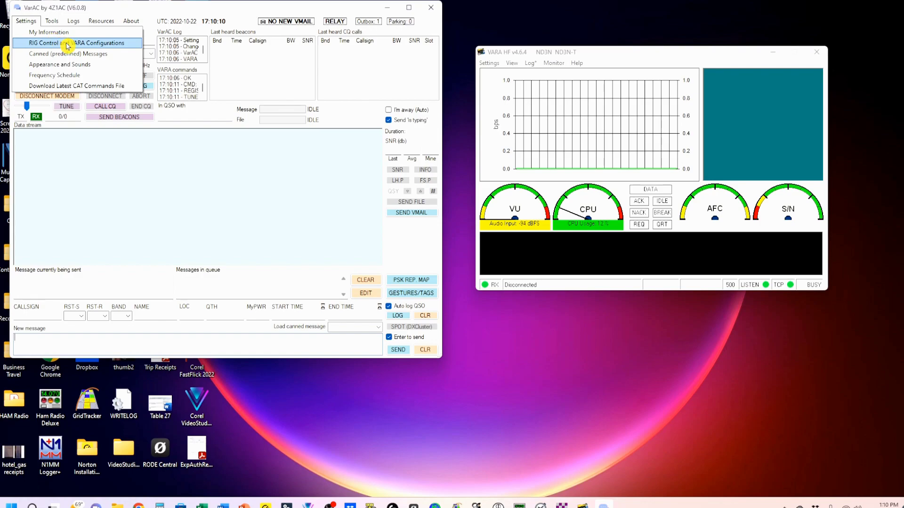
- Switch to VarAC, test the radio's PTT off control in the RIG Control and VARA Configurations, and save the settings
click(64, 45)
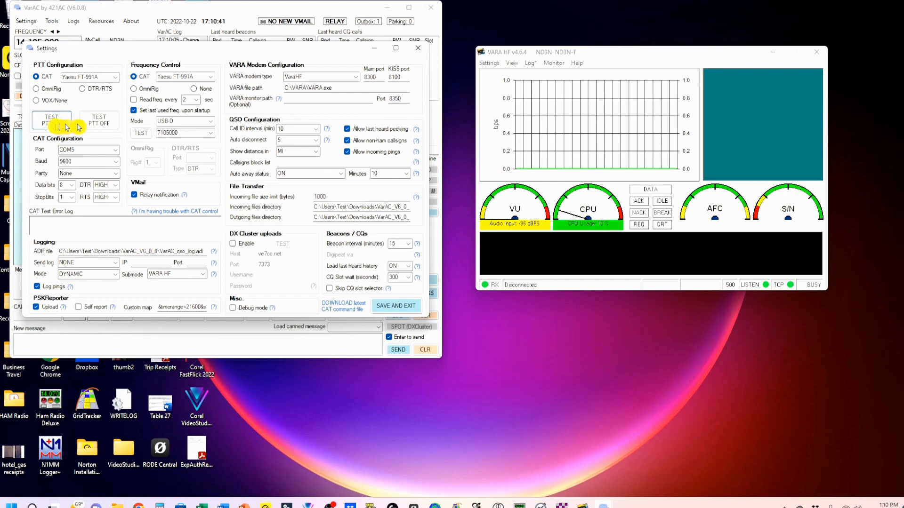
click(104, 124)
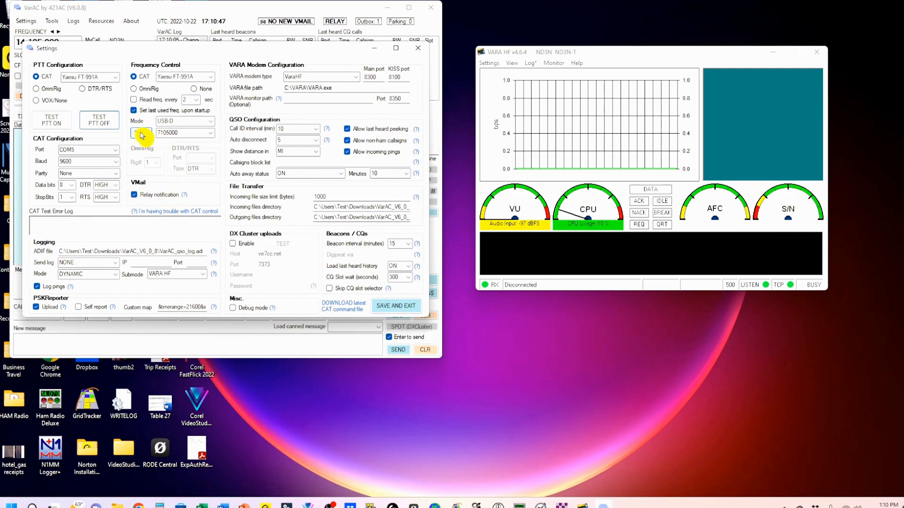
click(211, 133)
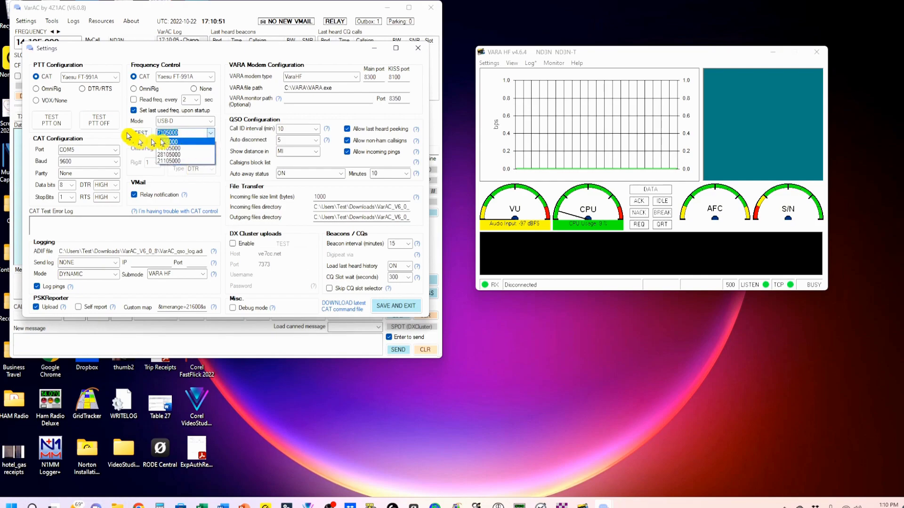
click(284, 277)
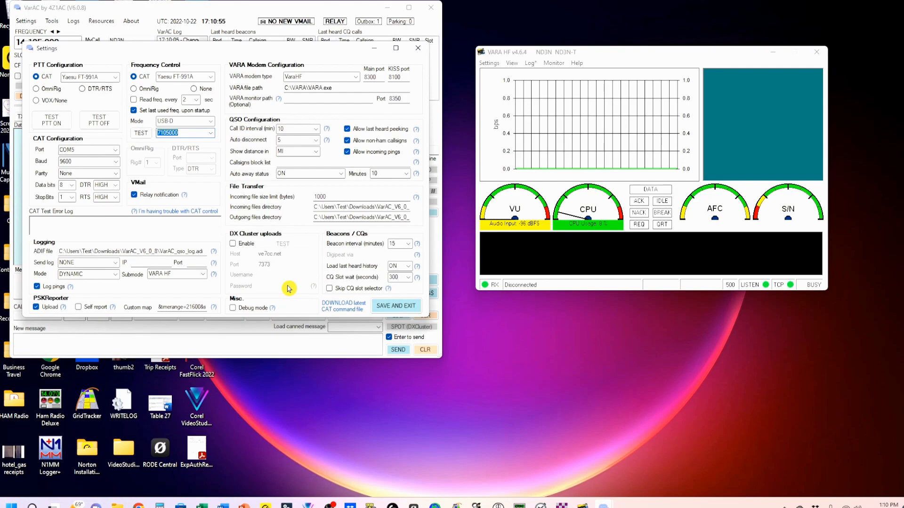
click(393, 306)
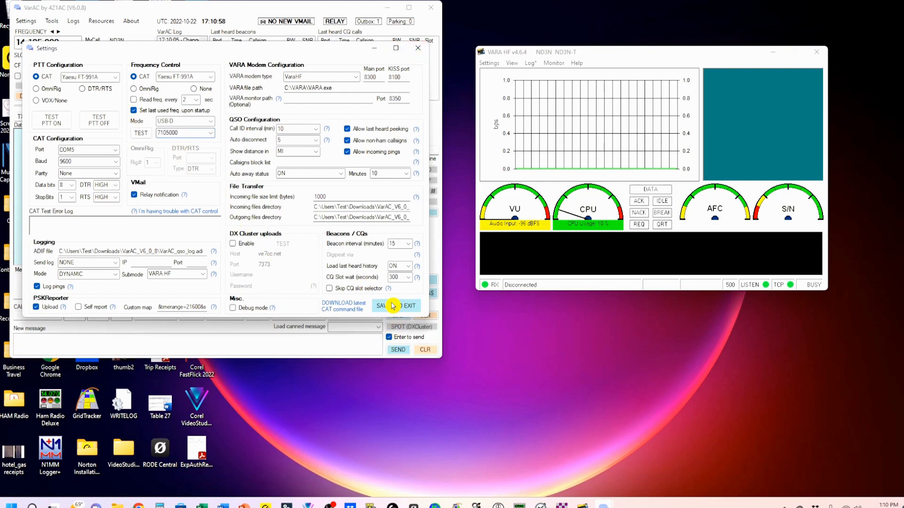
- Review the TCP ports, licence entries and connection options in the VARA HF modem's VARA Setup
click(489, 63)
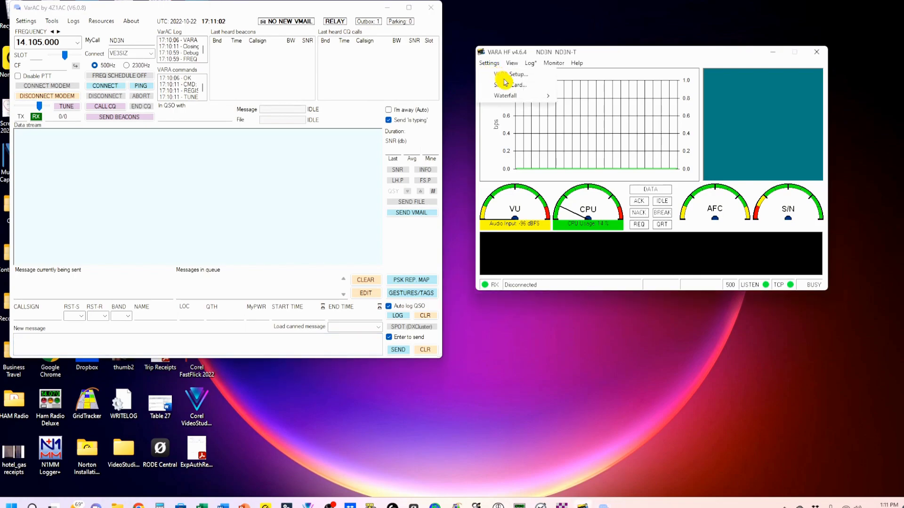
click(507, 75)
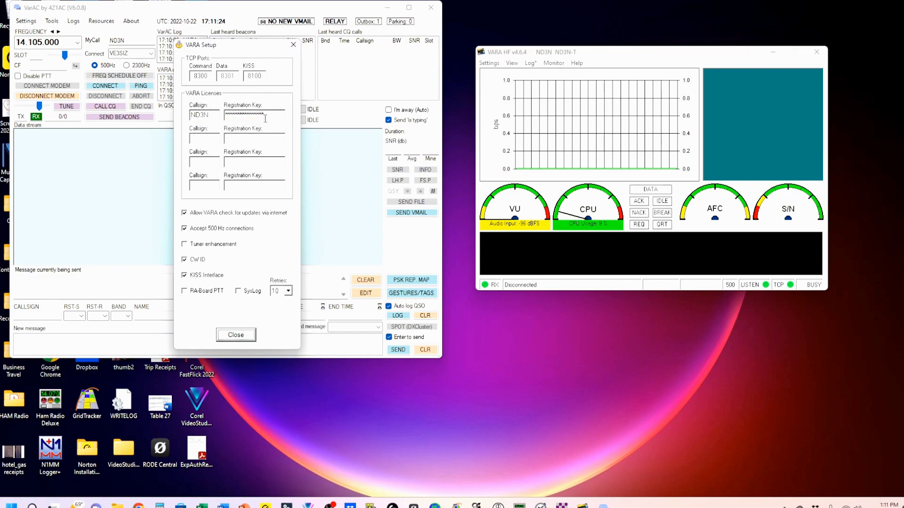
click(242, 336)
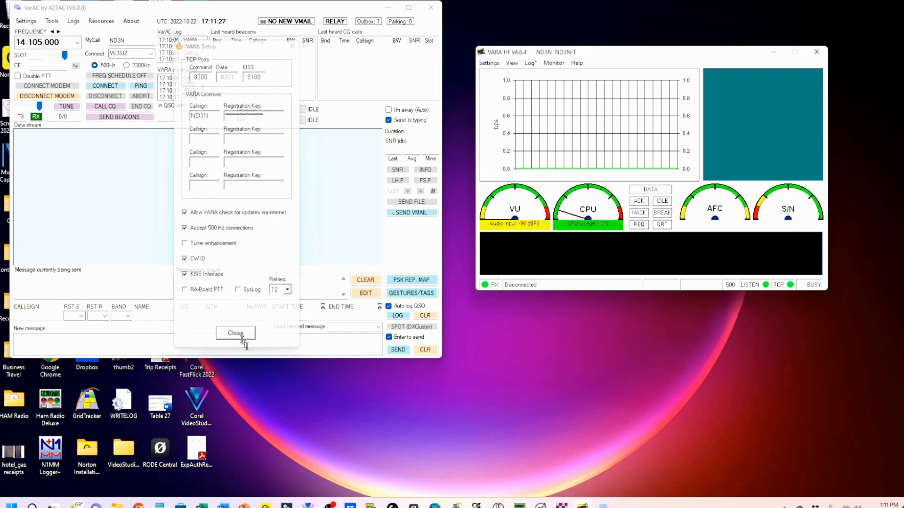
- Set VARA's sound card input to Microphone (2- USB Audio CODEC) and its output to Speakers (2- USB Audio CODEC)
click(487, 65)
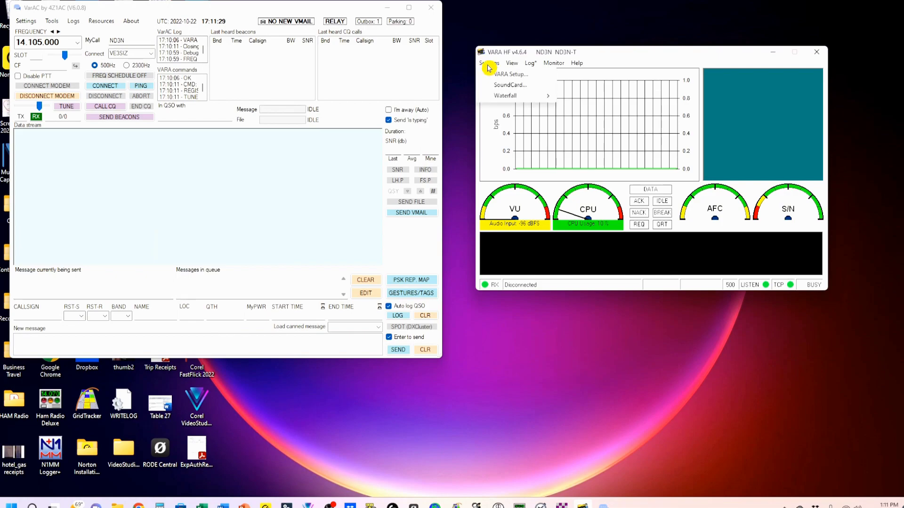
click(510, 85)
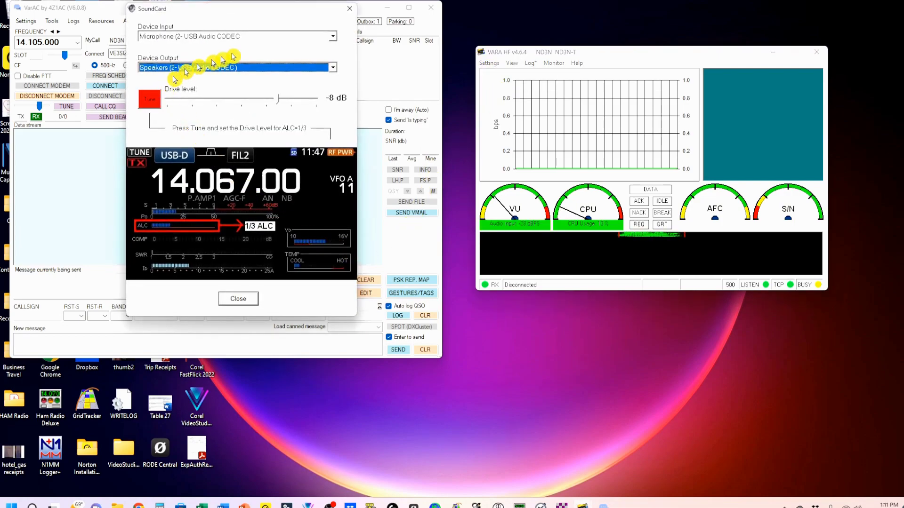
click(334, 36)
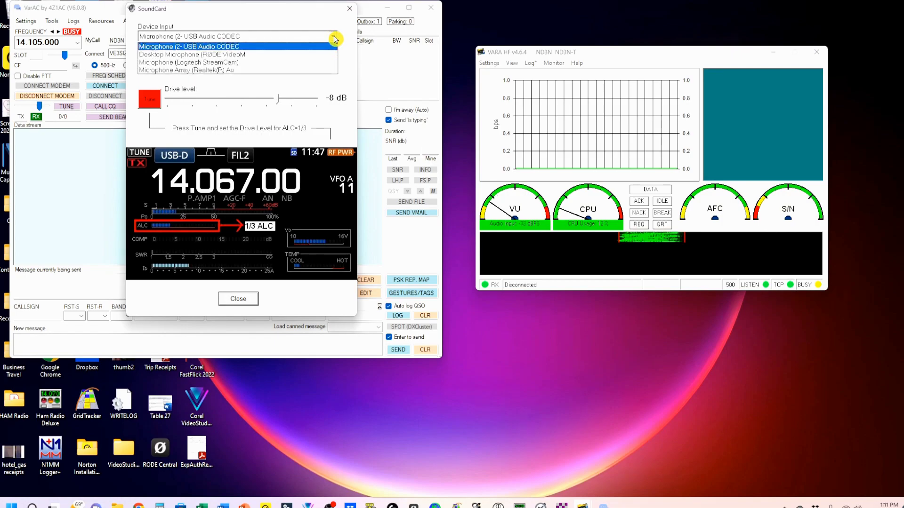
click(223, 47)
click(226, 68)
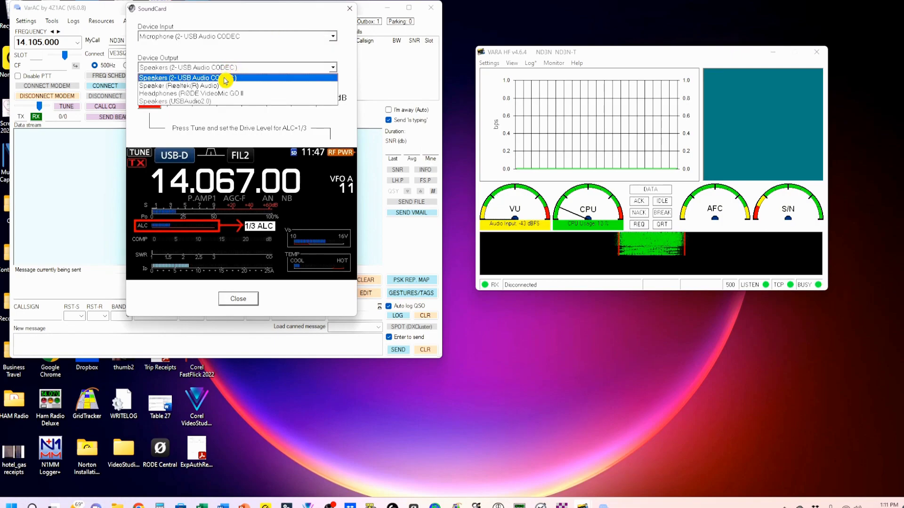
click(226, 75)
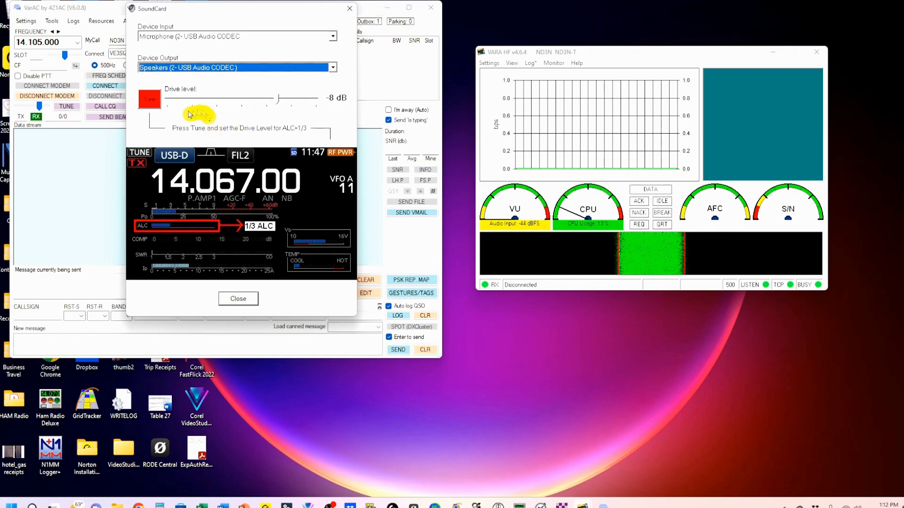
- Transmit the tune tone while setting the sound card drive level to -11 dB, and close the sound card settings
click(150, 100)
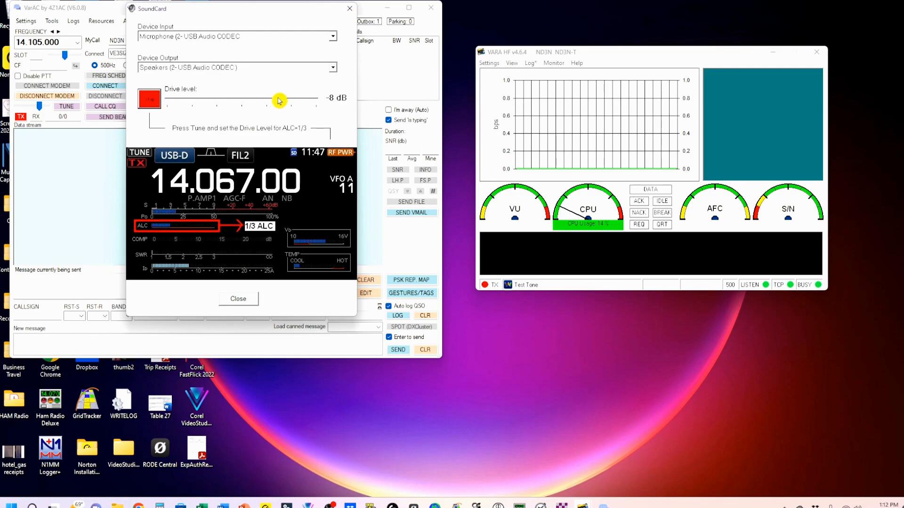
drag(279, 98, 263, 102)
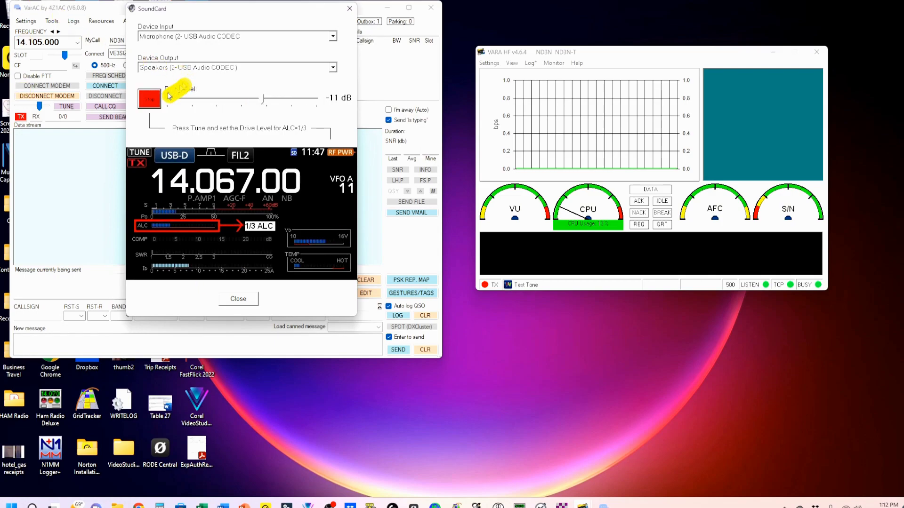
click(151, 107)
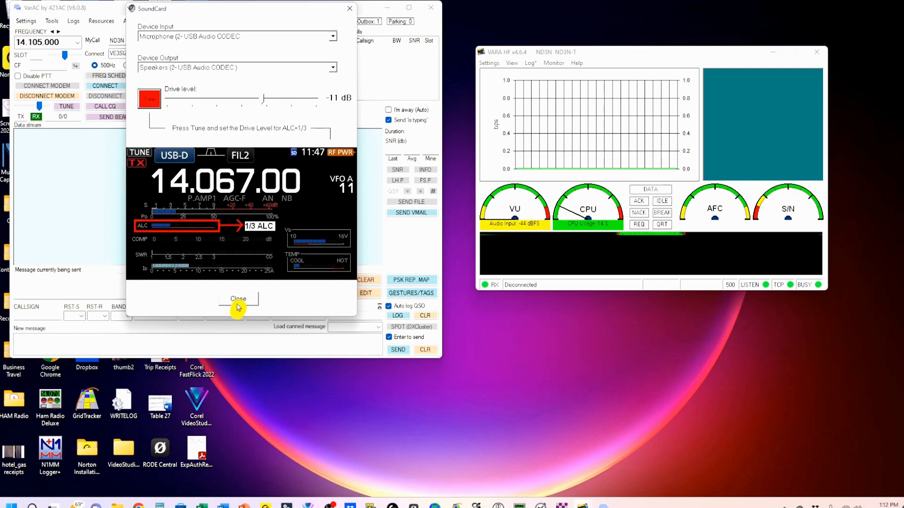
click(238, 300)
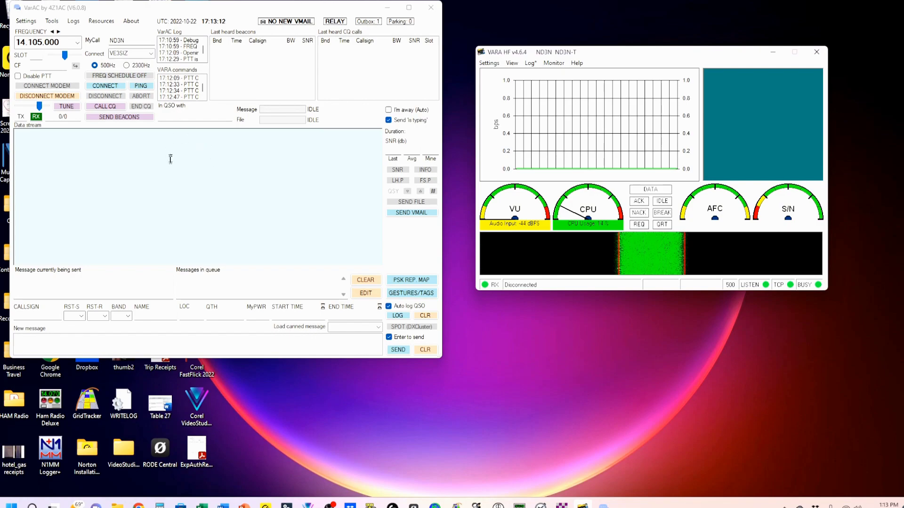
- Send two beacons on 20m from VarAC, stopping the beacon timer between them
click(129, 119)
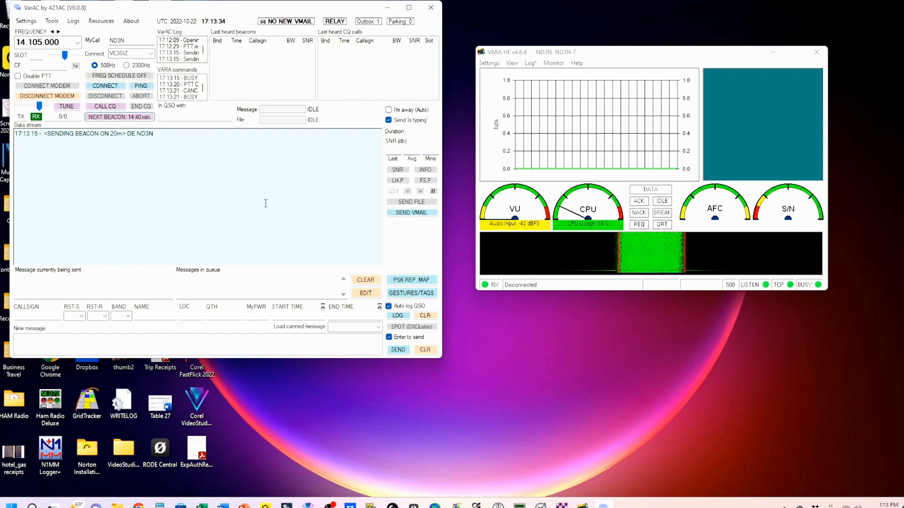
click(115, 119)
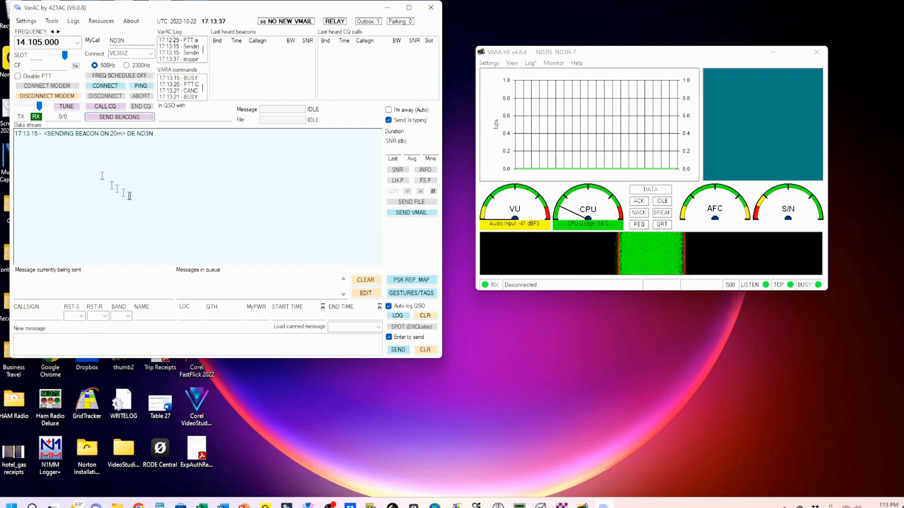
click(111, 119)
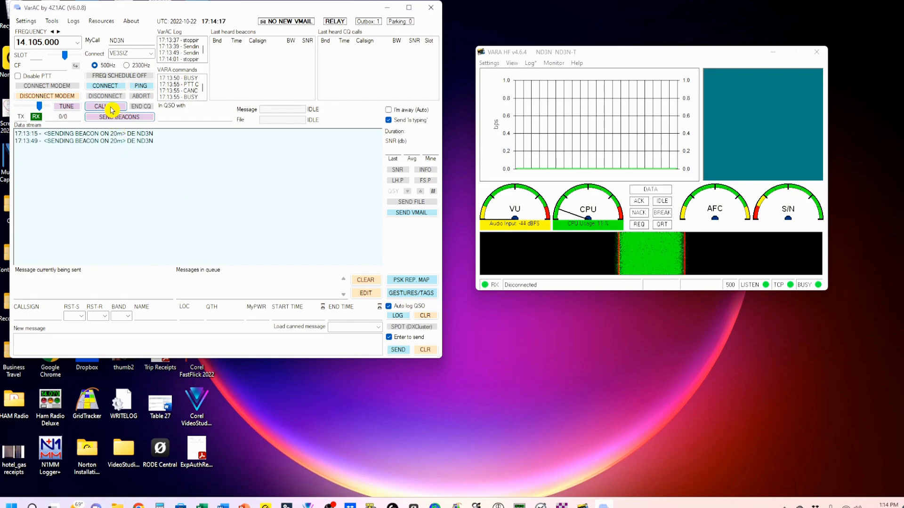
- Call CQ with slot 2 (14.103.500) as the standby slot, checking it with the slot sniffer first
click(112, 110)
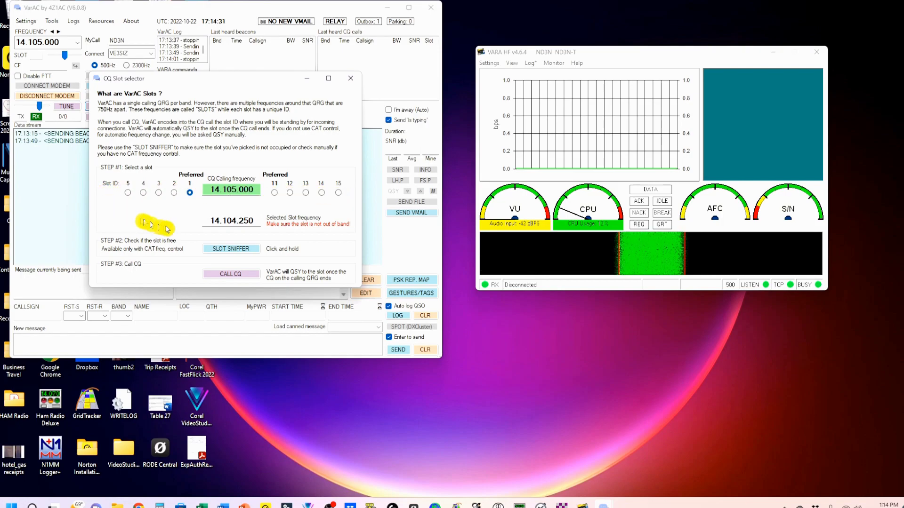
click(174, 194)
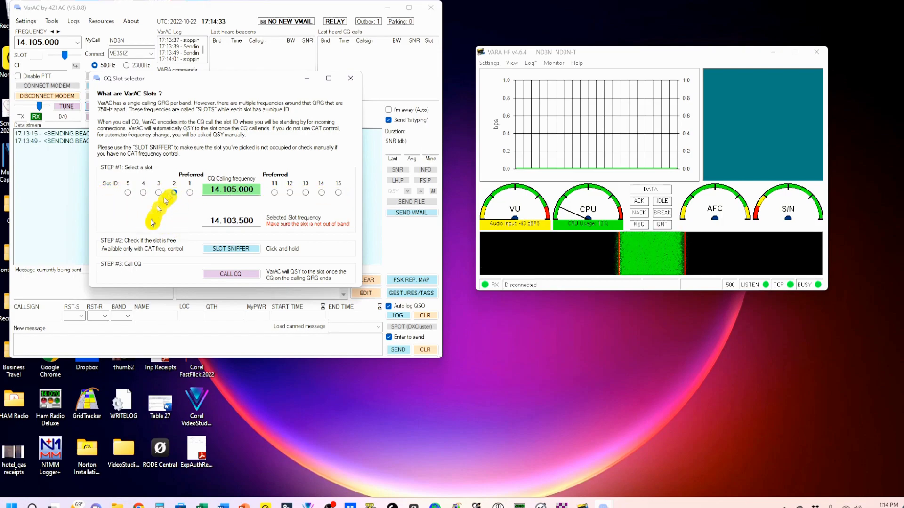
click(239, 253)
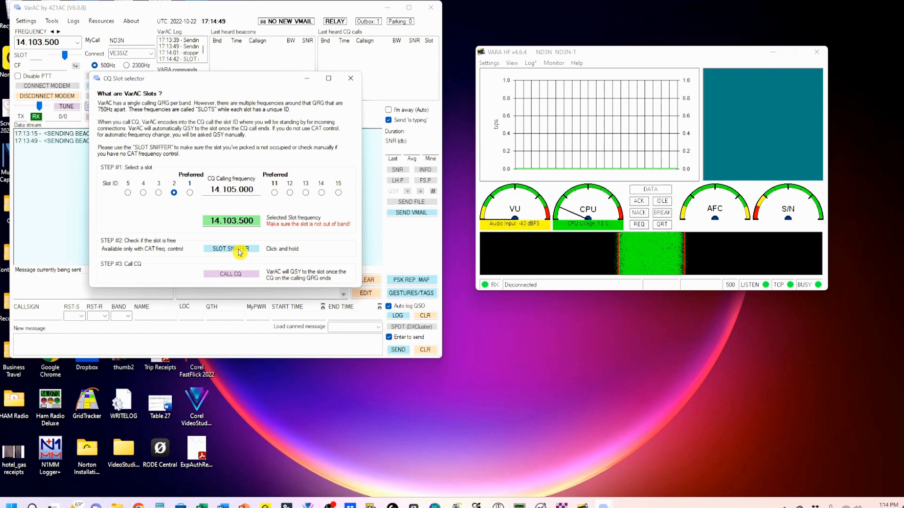
drag(240, 253, 233, 252)
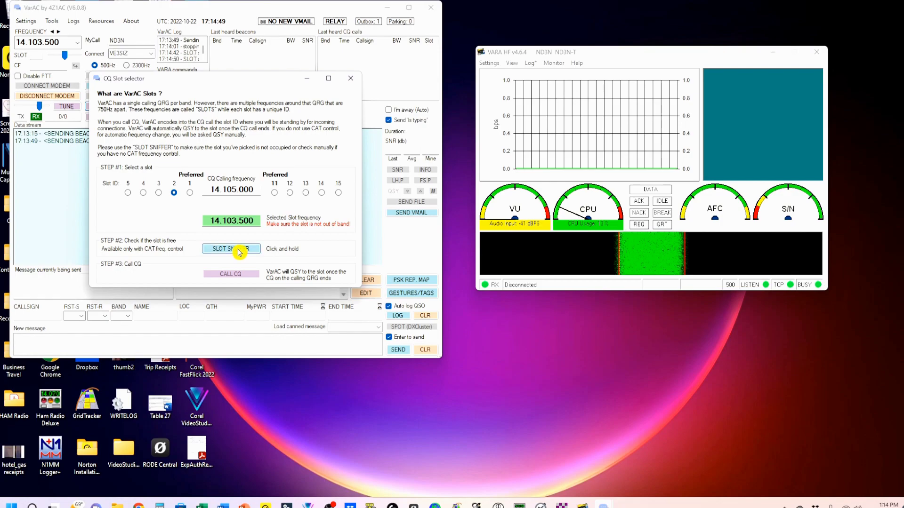
click(233, 276)
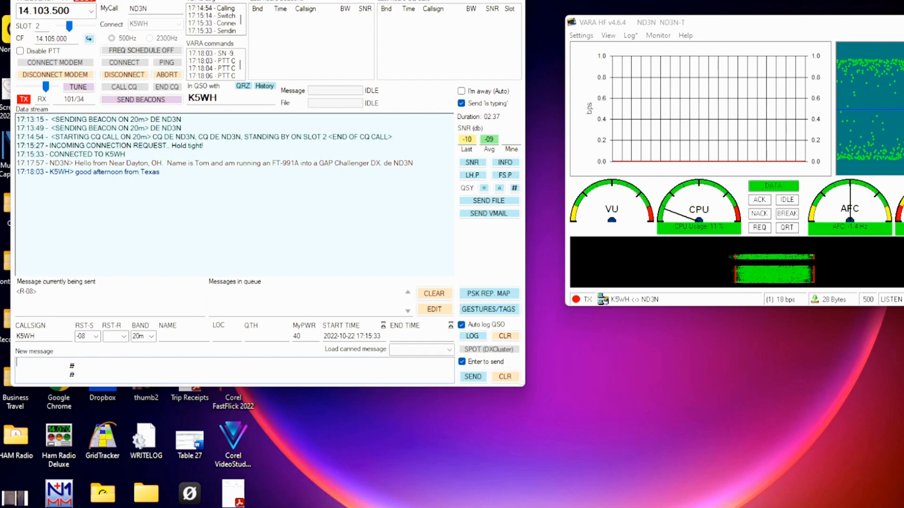
click(449, 349)
click(414, 360)
click(434, 297)
- Greet the connected operator by name and send "I'm giving a demo of VarAC. How are things in Houston"
text(Nice)
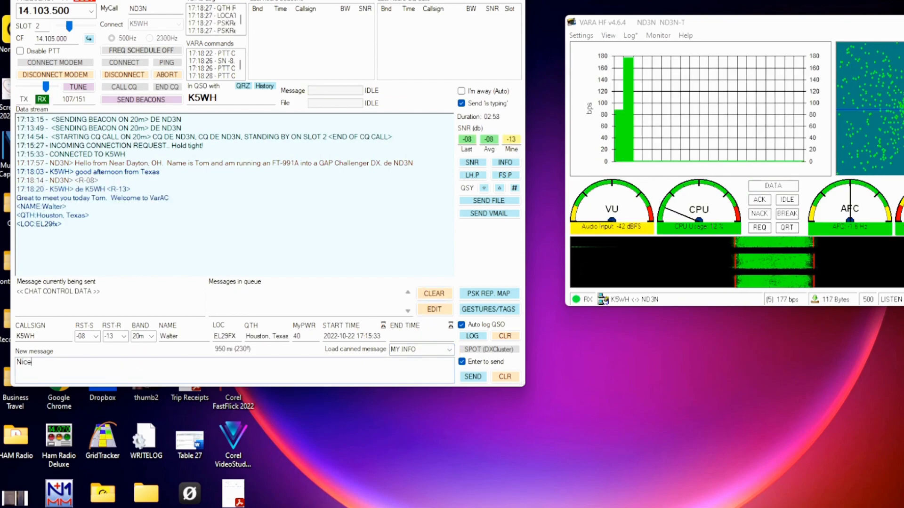
text( to meet you Walter. I'm giving a demo of Va)
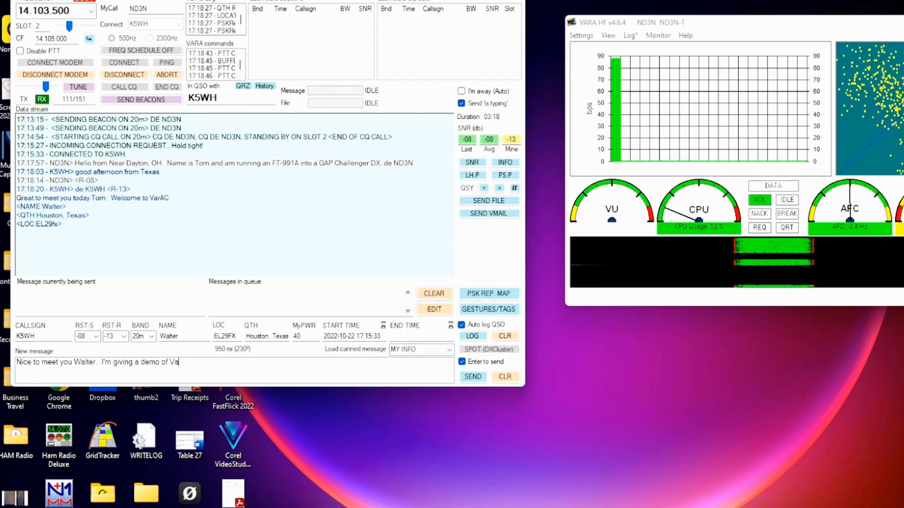
text(rAC. How are things in Houston)
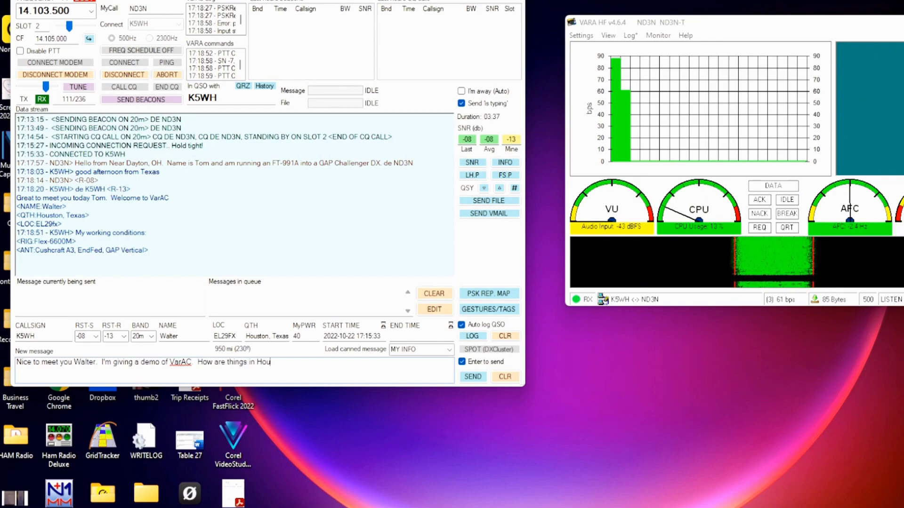
key(Return)
click(449, 349)
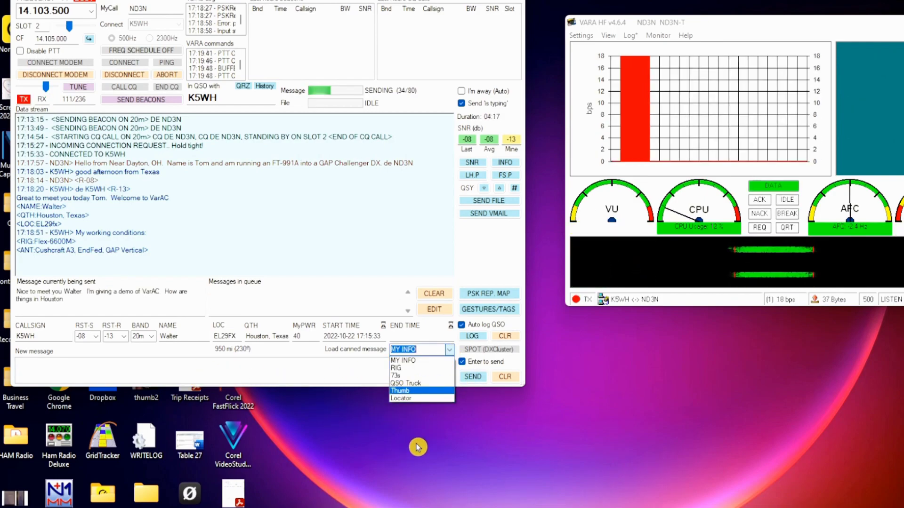
key(Down)
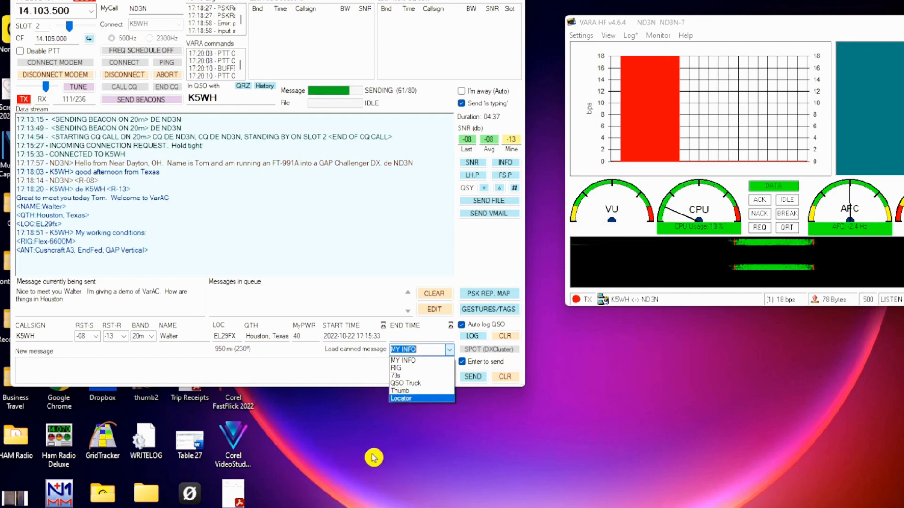
key(Escape)
- Send "Thanks for your help with the demo. Will look for you further down the log..." together with the 73s canned message
text(Thanks for your help with the demo.  Will look for you further down the log...)
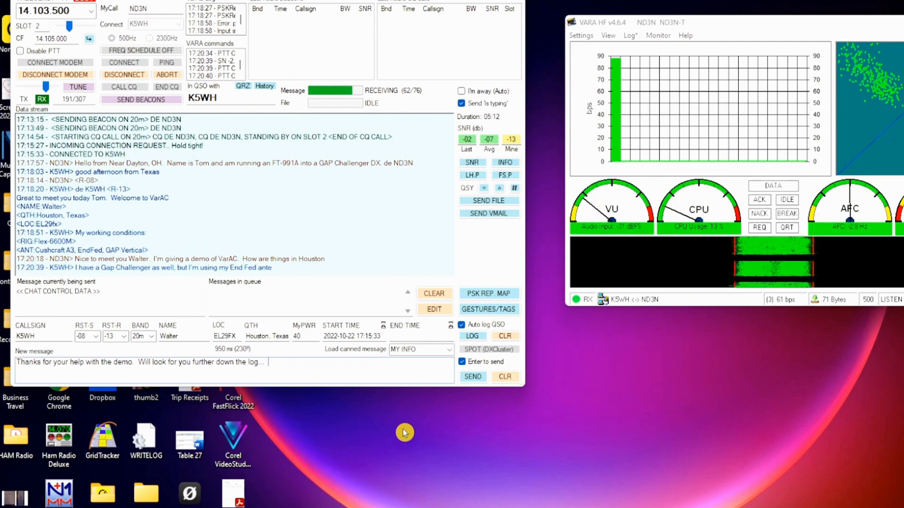
click(449, 349)
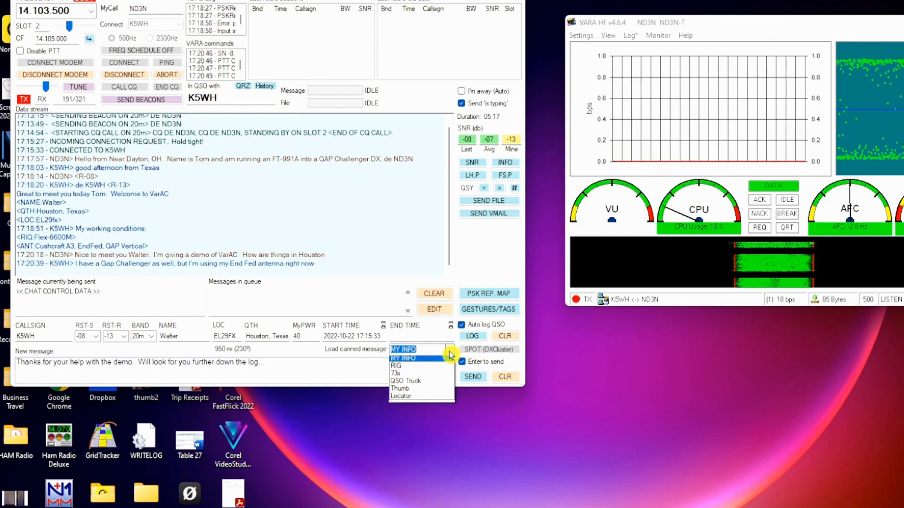
click(404, 358)
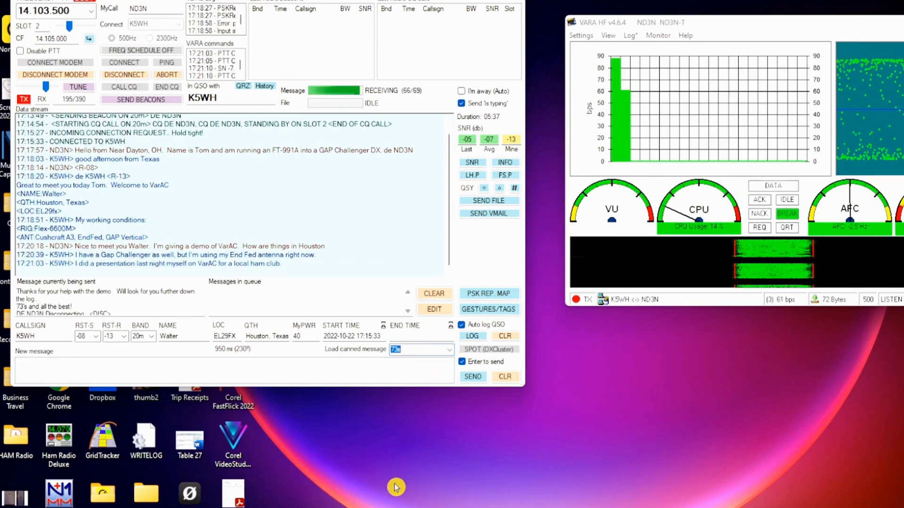